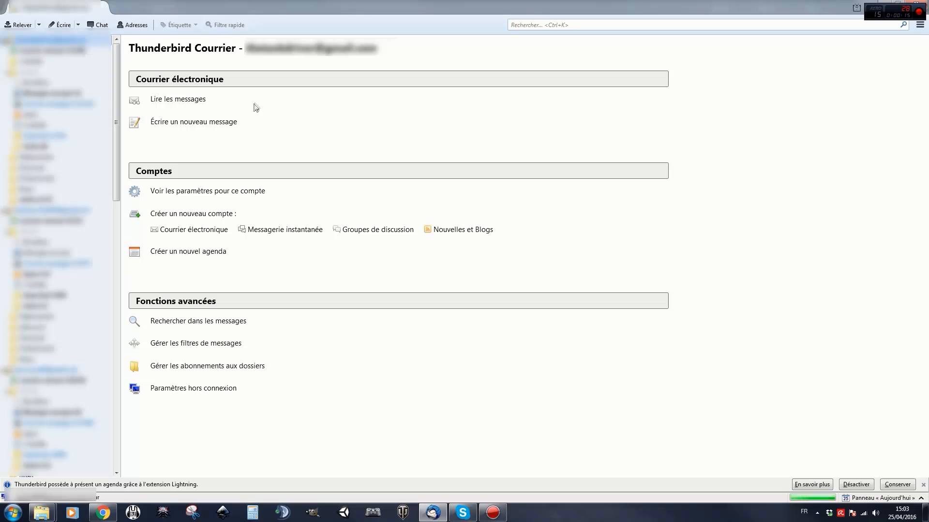
- Switch from Thunderbird to the browser showing the signed-in Google homepage
click(103, 513)
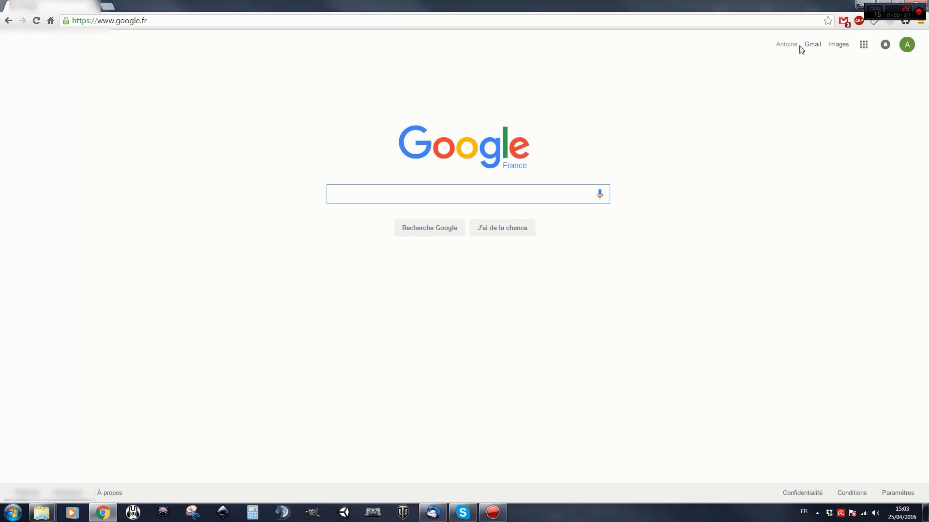
- Open Gmail from the Google homepage and go to its full Paramètres page
click(812, 44)
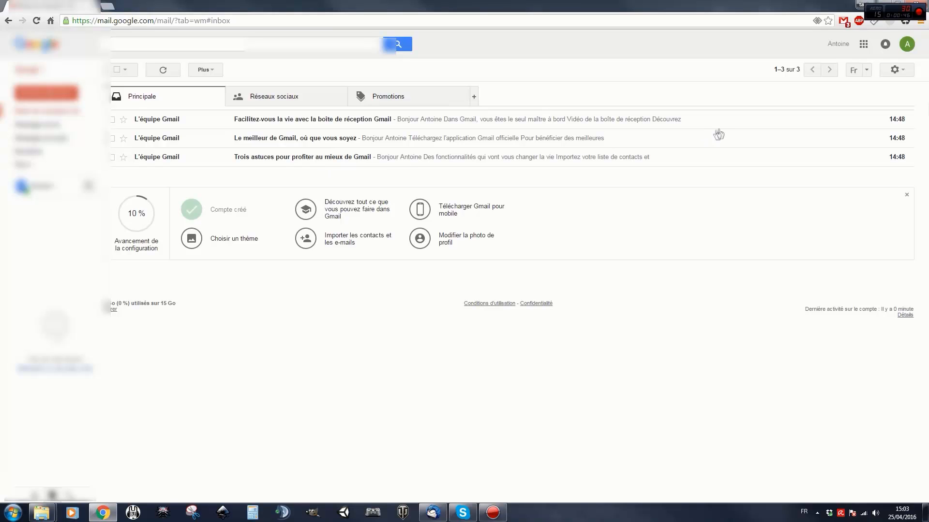
click(904, 71)
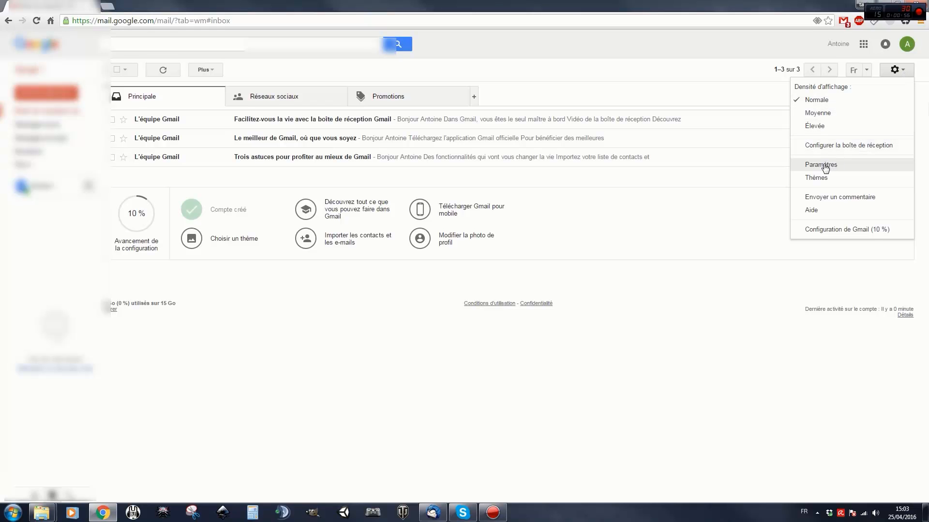
click(824, 165)
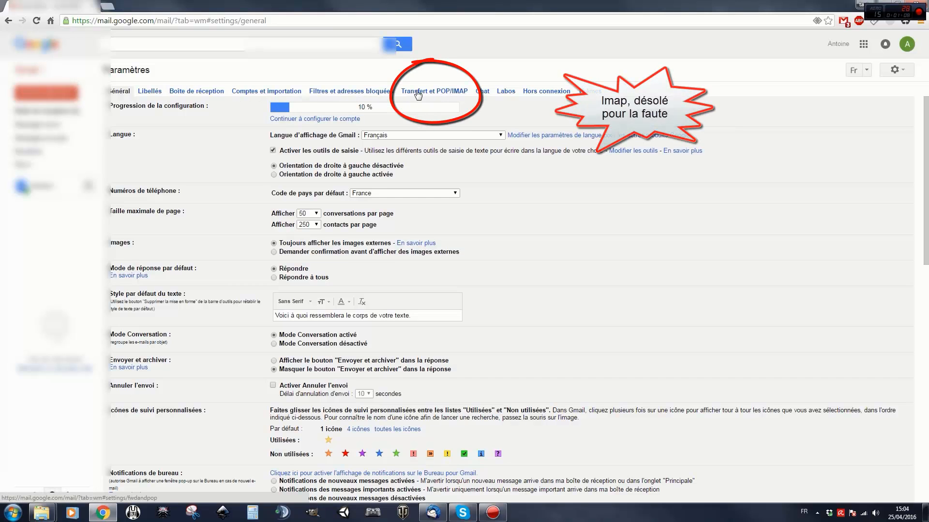
- In Transfert et POP/IMAP, toggle IMAP access off and back on so it is enabled
click(418, 93)
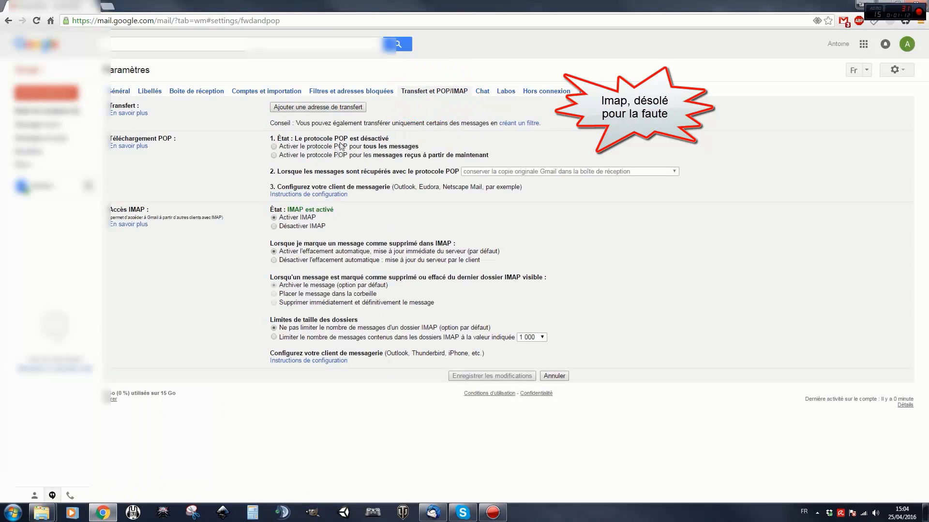
click(273, 226)
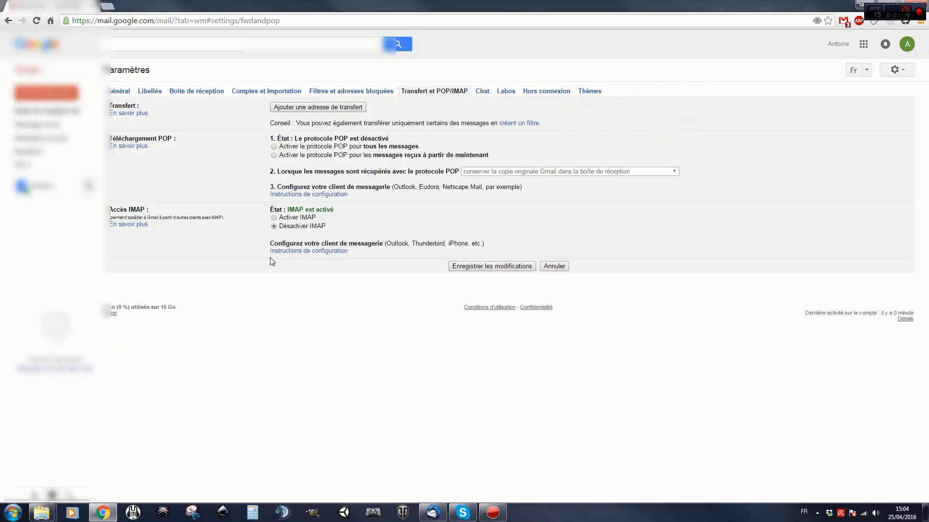
click(273, 218)
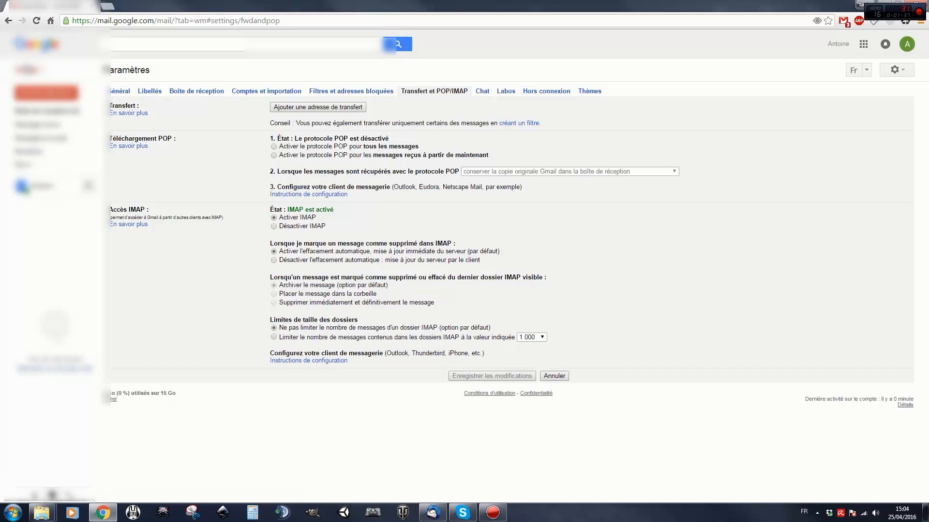
- Return to the Gmail inbox, then bring Thunderbird back to the front
click(28, 70)
click(27, 66)
click(42, 111)
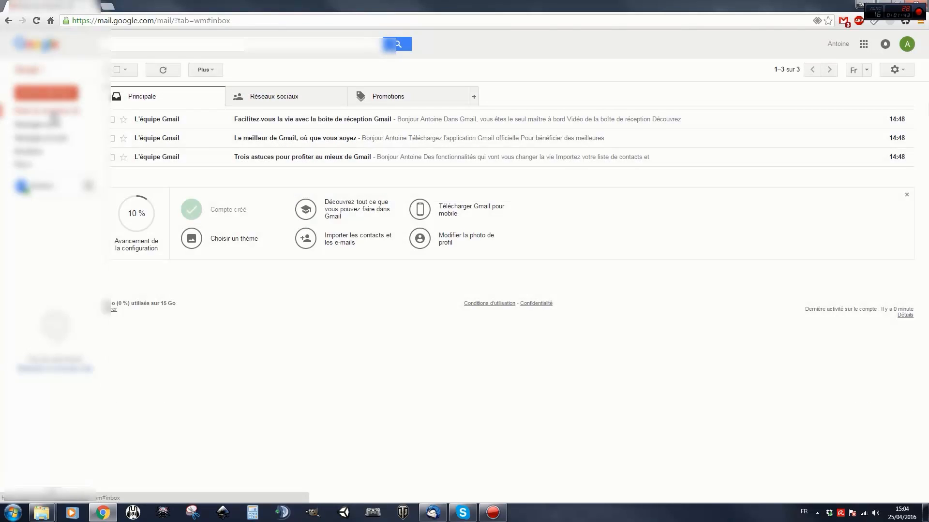
click(430, 510)
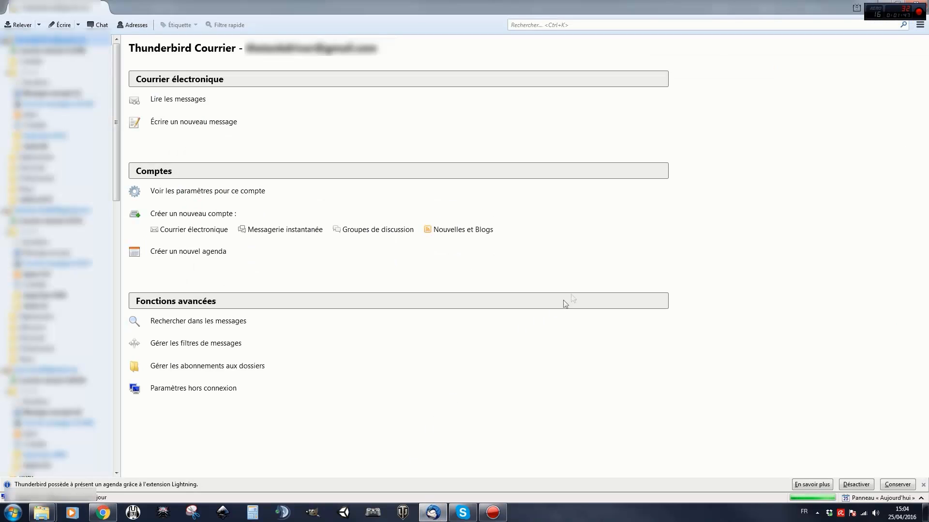
- From Paramètres des comptes, start Ajouter un compte de messagerie under Gestion des comptes
click(920, 25)
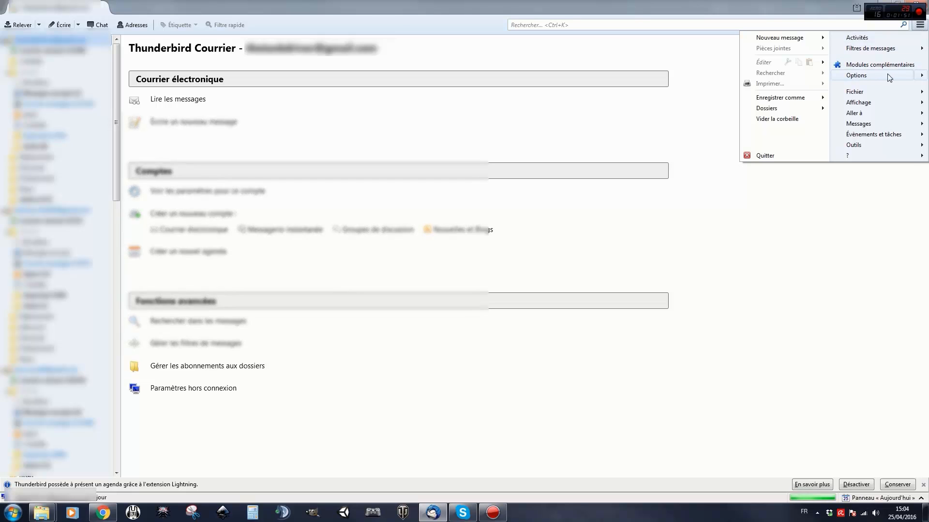
mouse_move(889, 77)
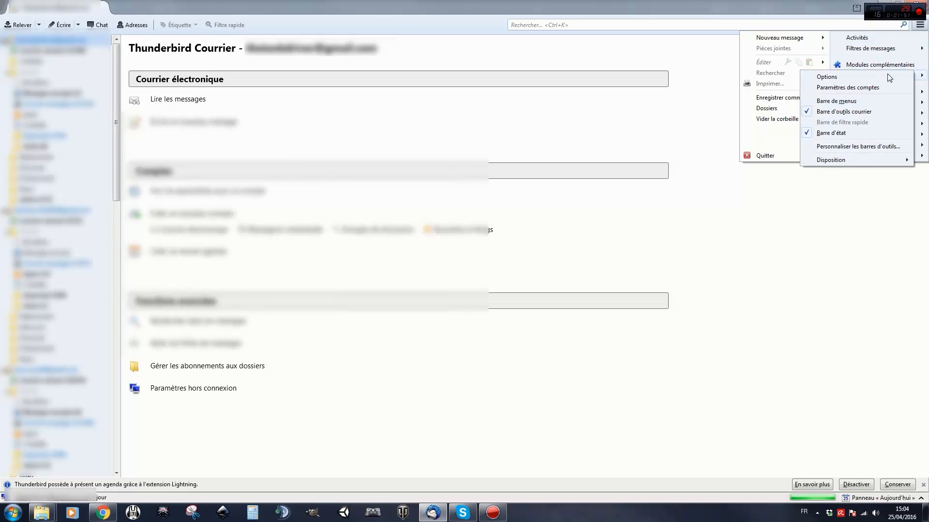
click(858, 88)
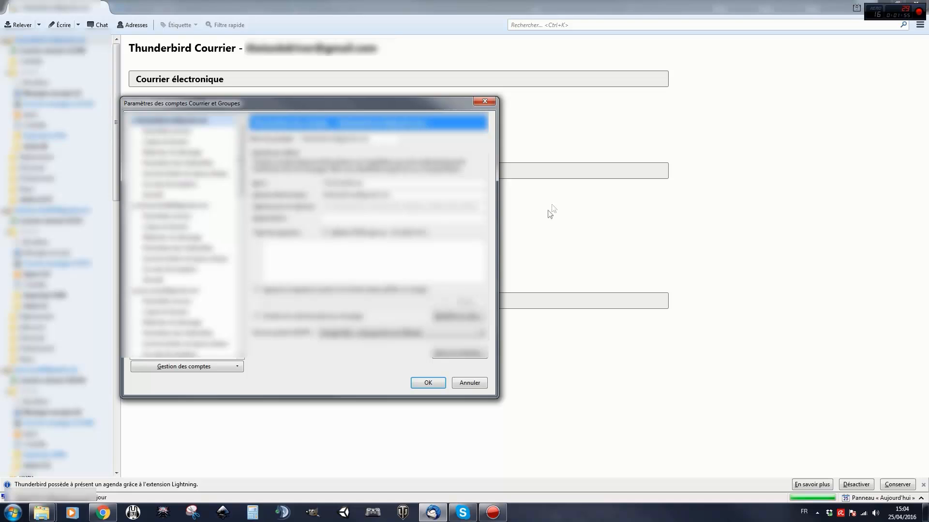
click(237, 370)
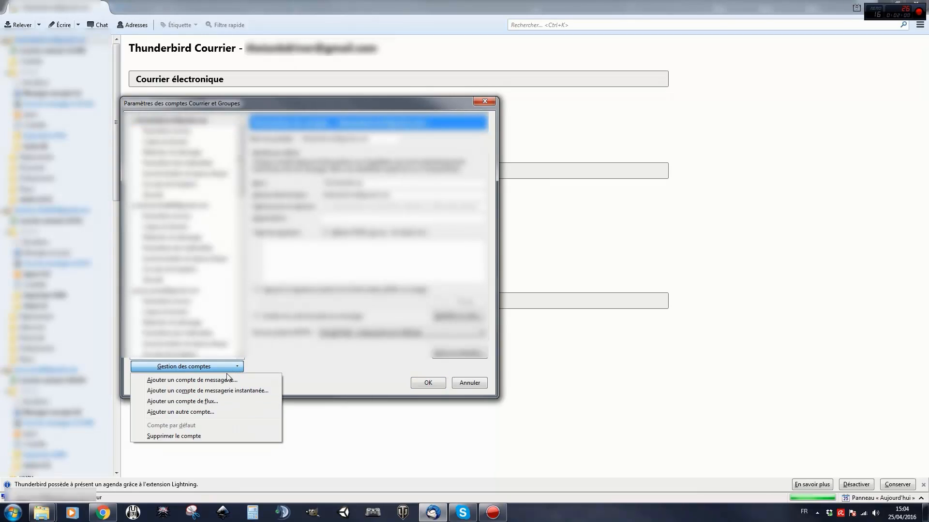
click(221, 381)
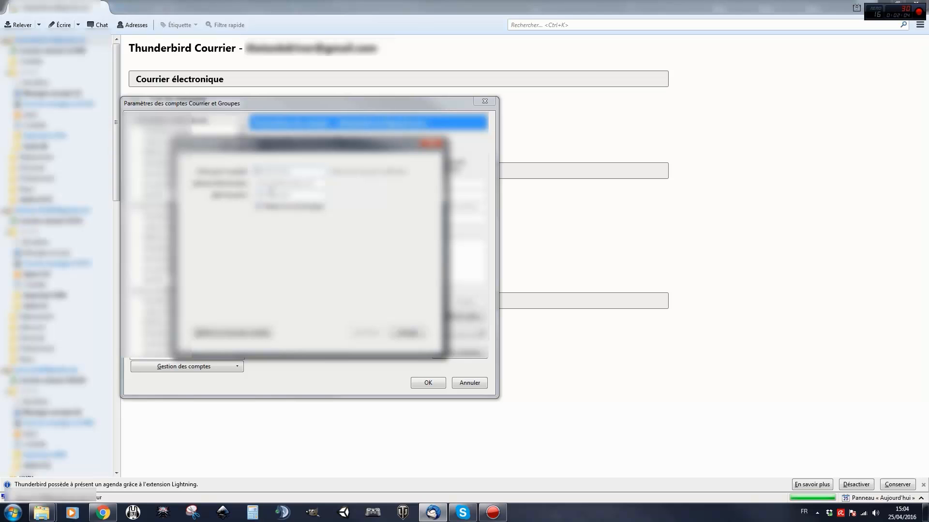
- Enter the full name and begin the e-mail address, then go to the Gmail browser
text(an)
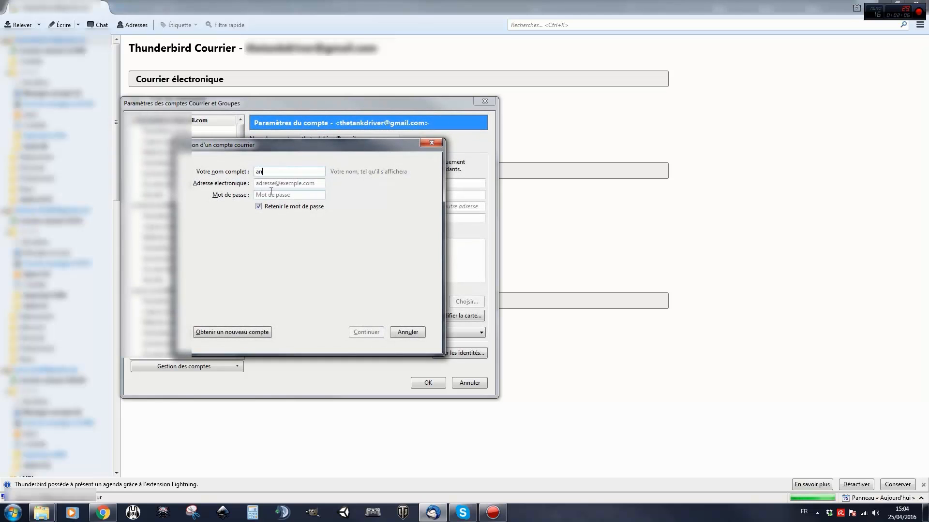
text(toine)
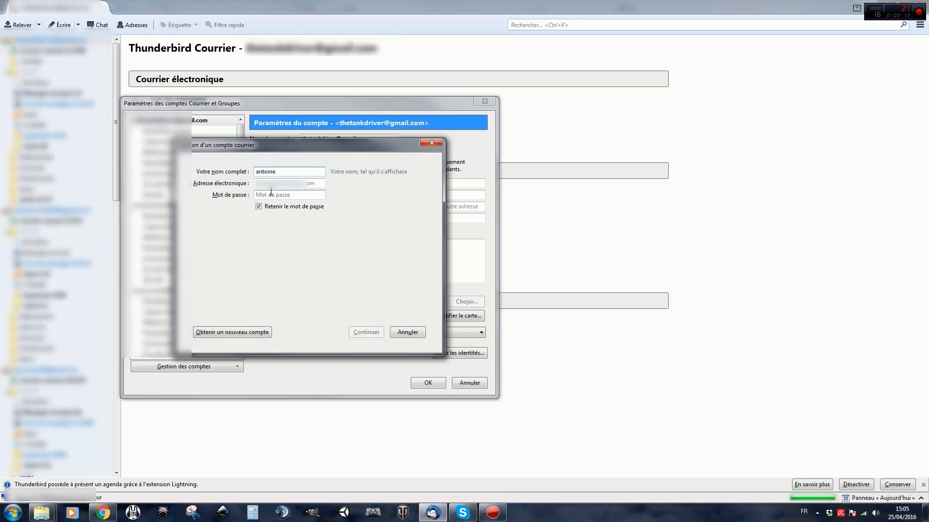
click(269, 182)
text(ant)
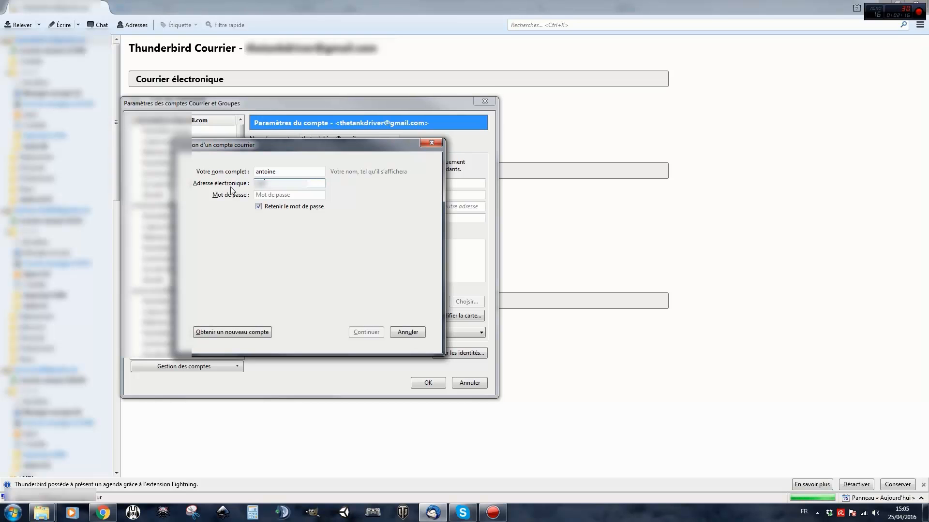
click(103, 513)
- Copy the account's full e-mail address from the Google account popup
click(907, 44)
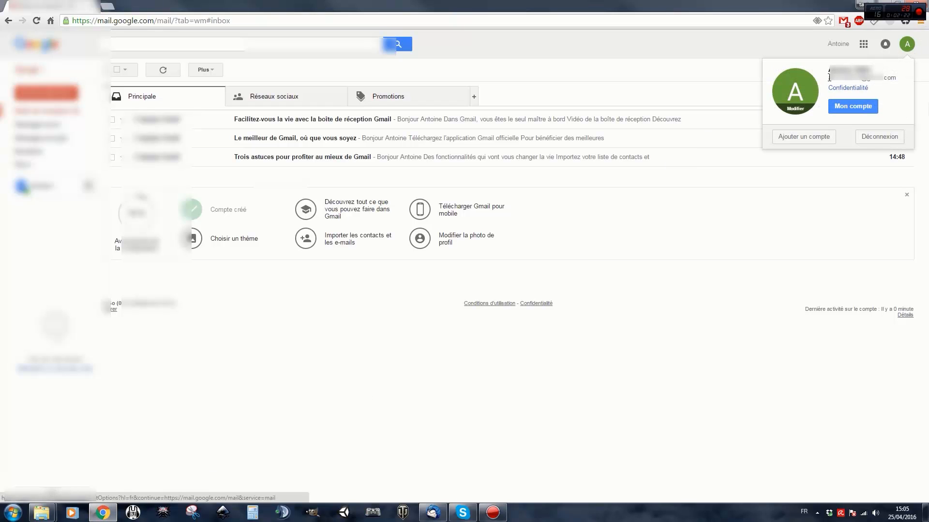
drag(829, 78, 889, 76)
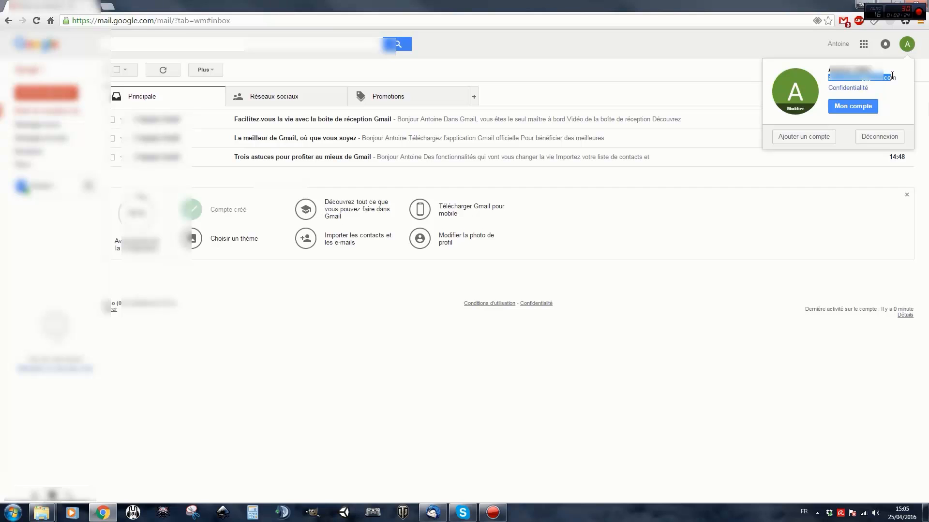
key(ctrl+c)
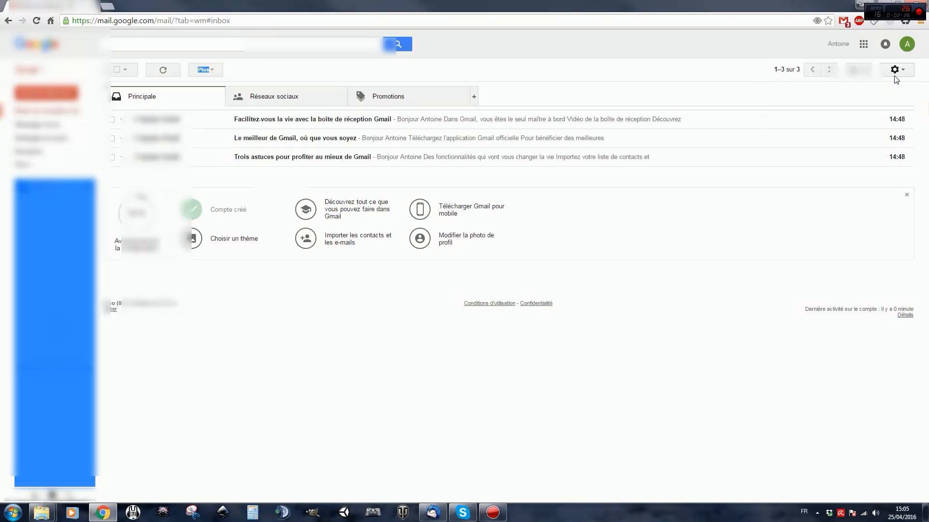
- Close the account popup and finish typing the e-mail address in Thunderbird's form
click(895, 70)
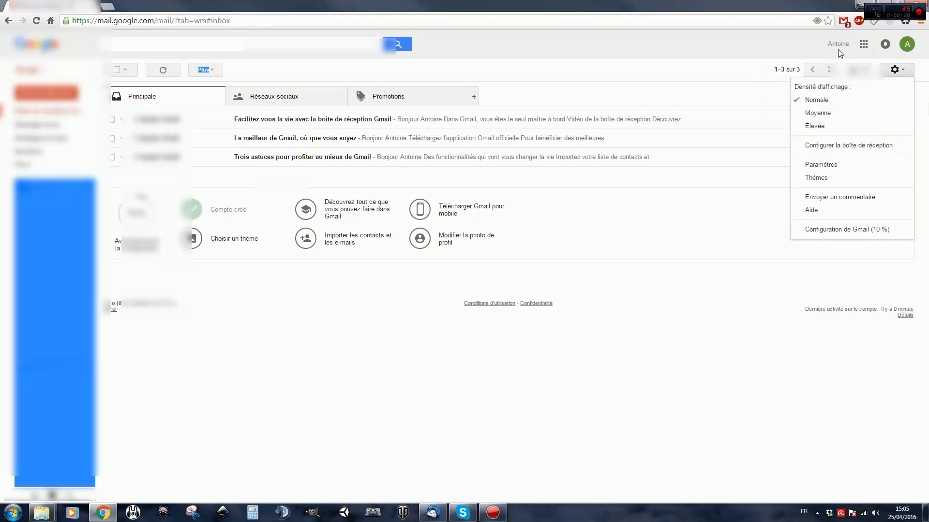
click(902, 48)
click(904, 47)
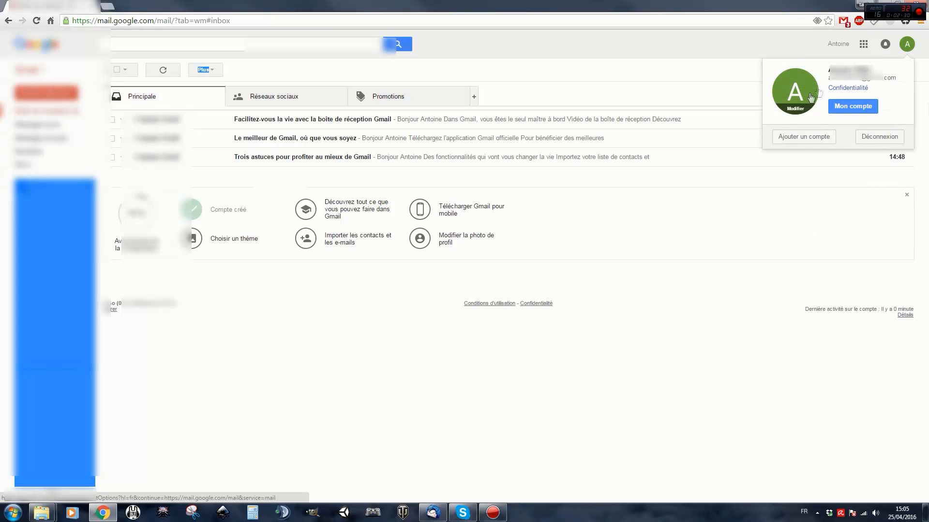
click(375, 347)
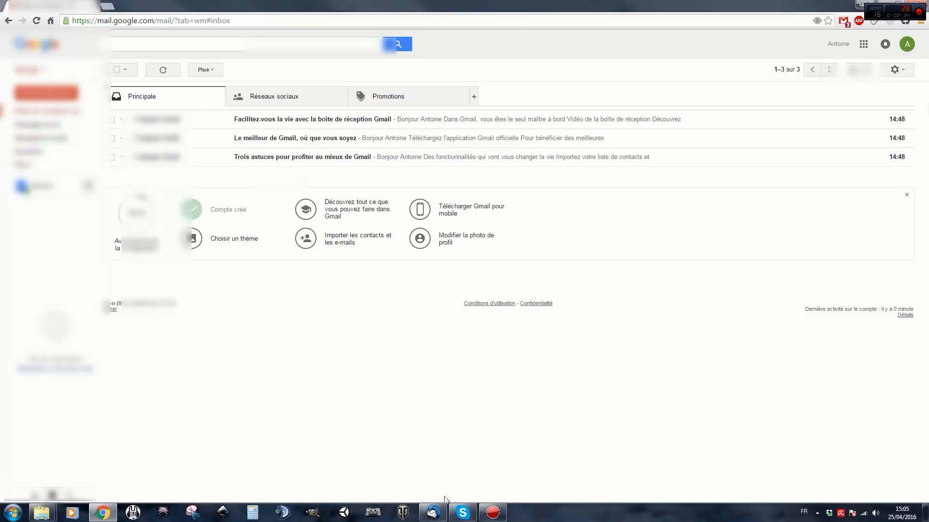
click(907, 46)
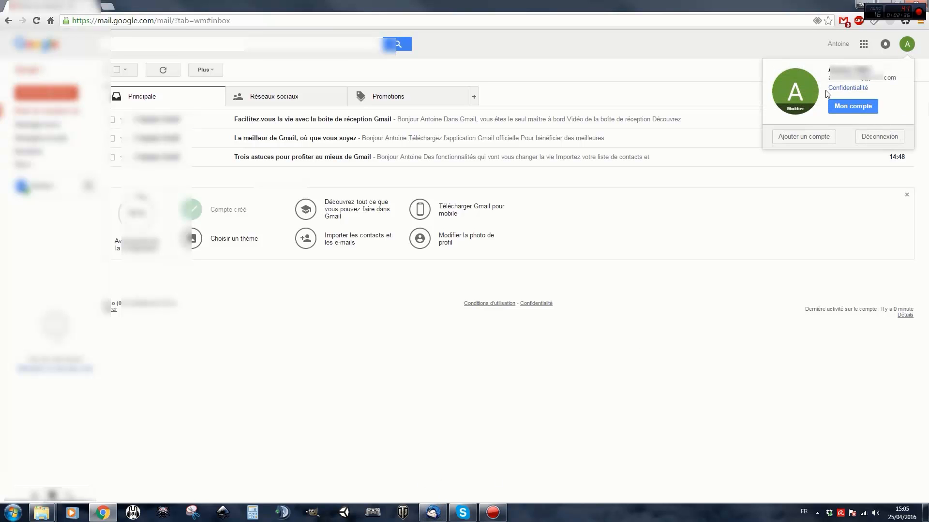
click(433, 512)
text(ine)
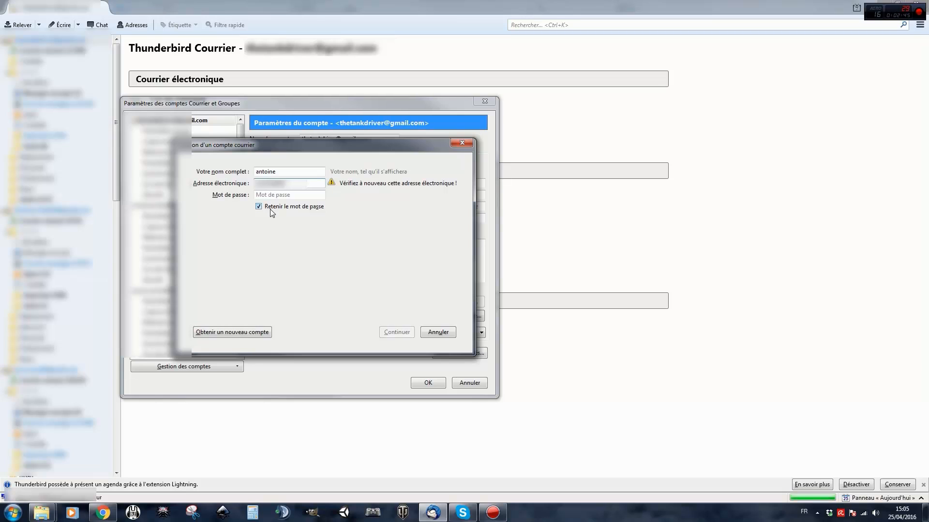
text(ail.com)
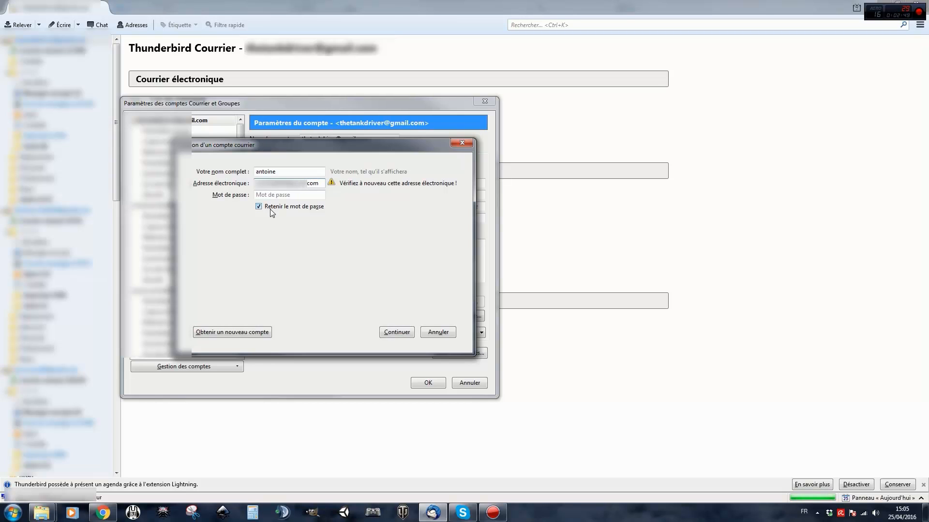
- Enter the account password and submit the form to look up server settings
click(280, 195)
text(•)
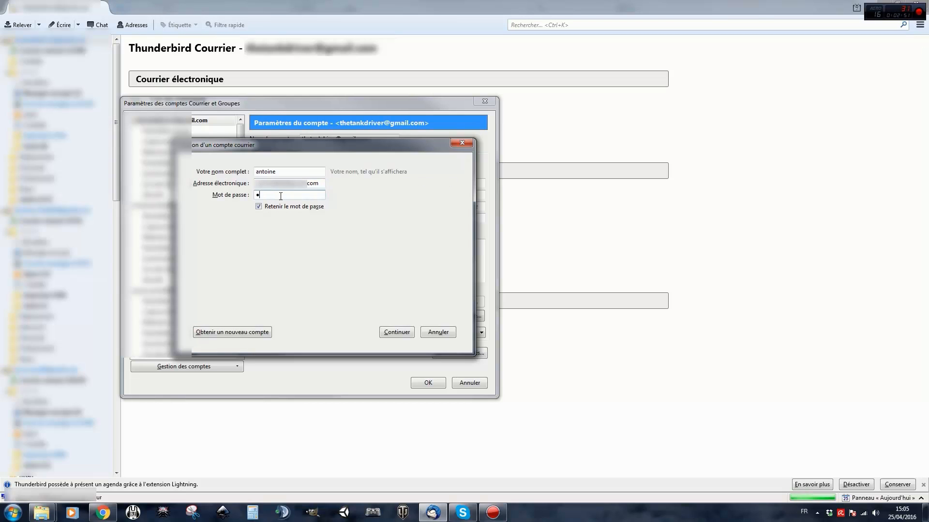
text(••••••••)
click(382, 332)
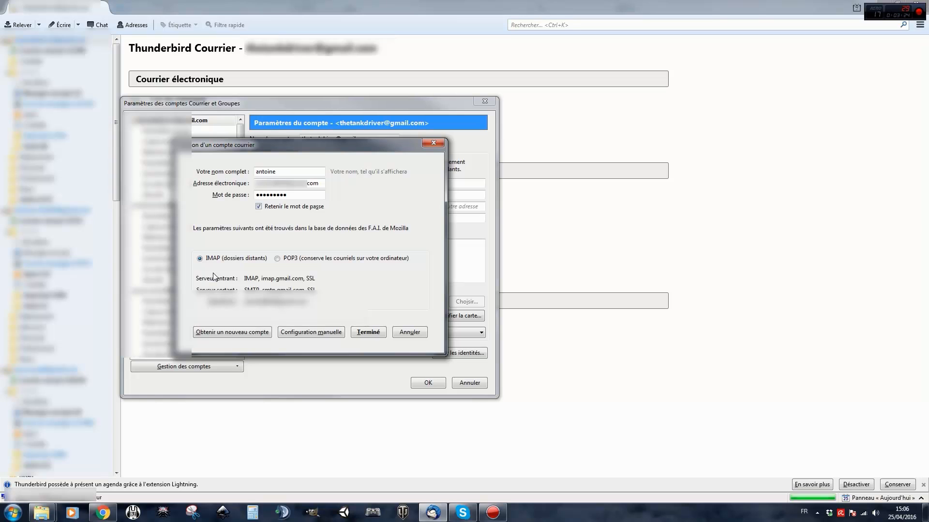
- Wait for detection, which shows IMAP with imap.gmail.com and smtp.gmail.com over SSL
click(102, 512)
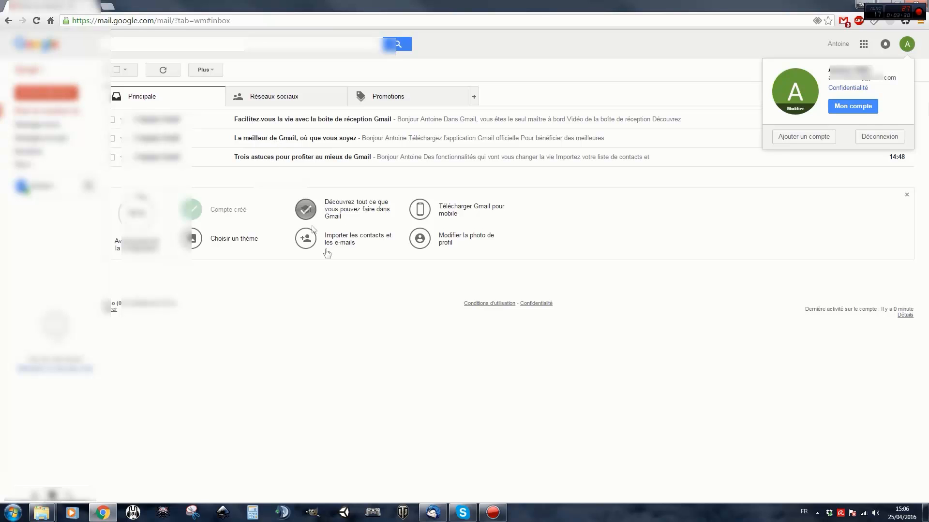
click(433, 512)
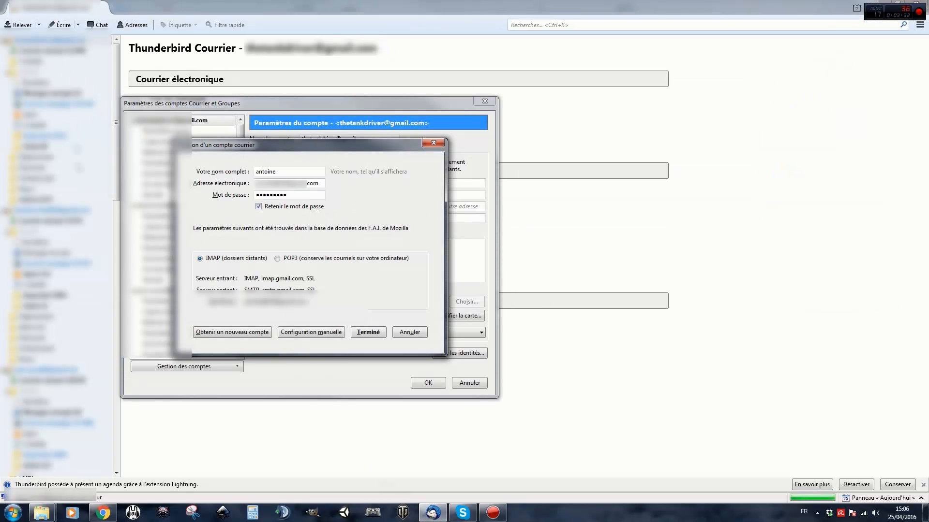
click(102, 512)
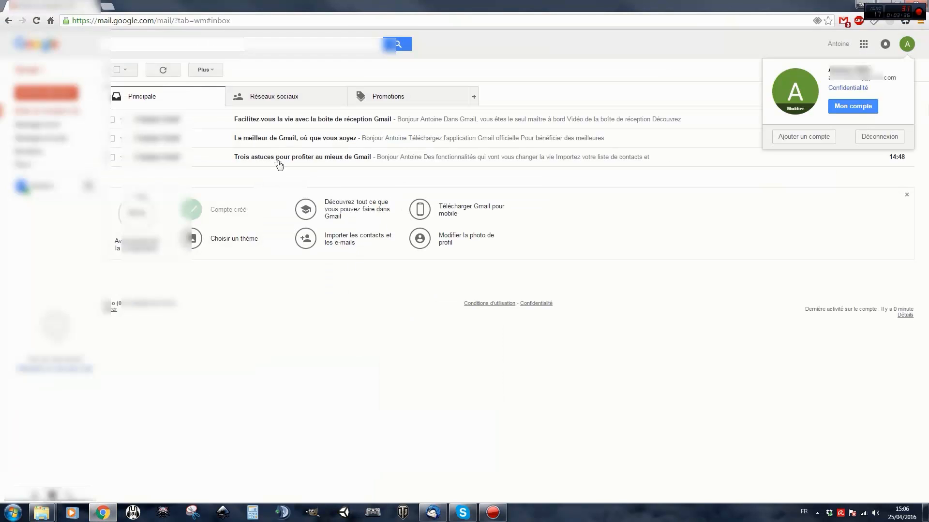
click(434, 513)
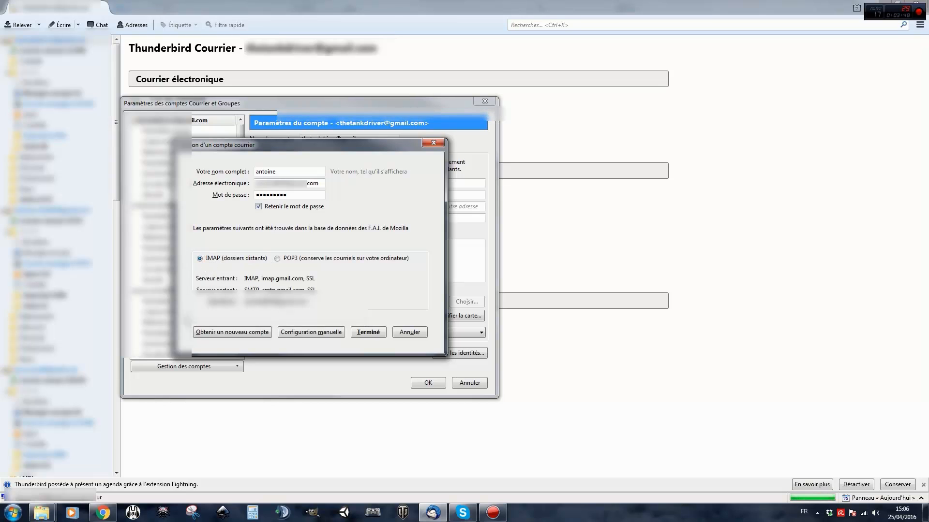
- Create the IMAP account, sign in to Google with the password, and authorise Thunderbird
click(367, 334)
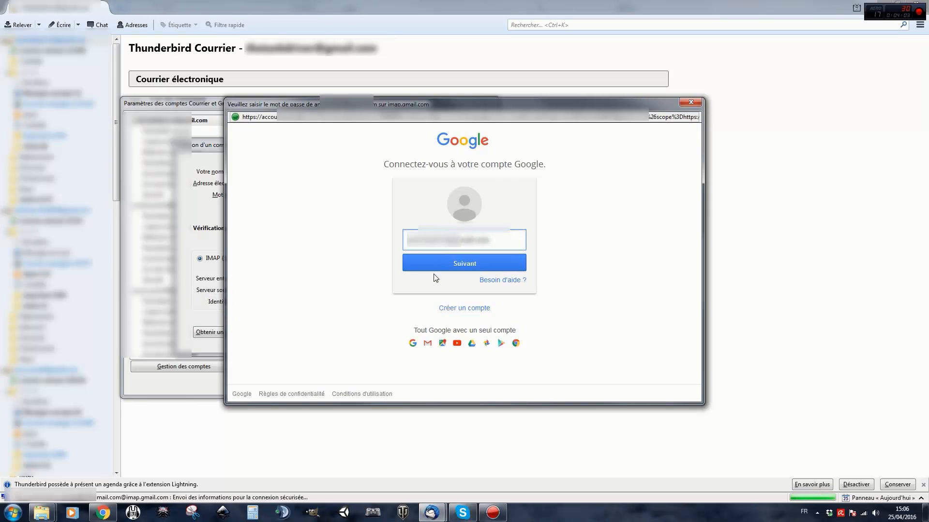
click(446, 265)
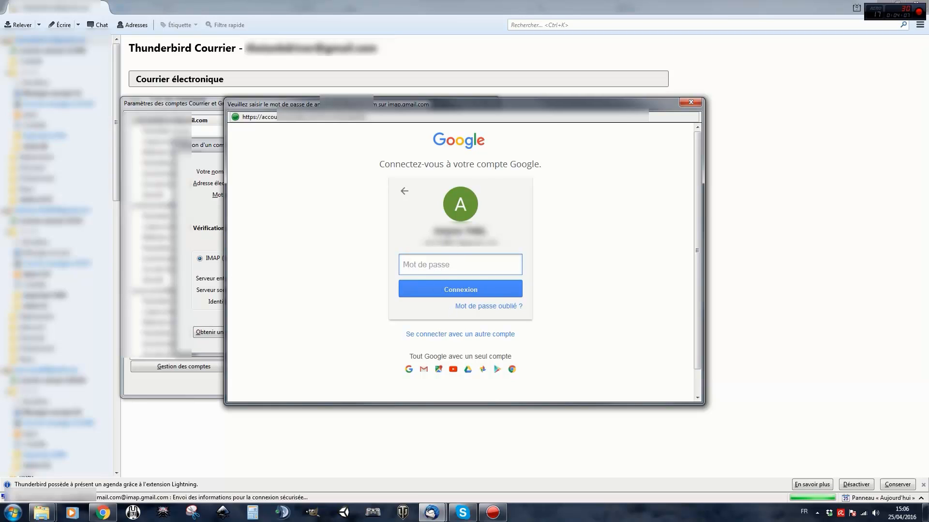
text(•••••••••)
click(458, 293)
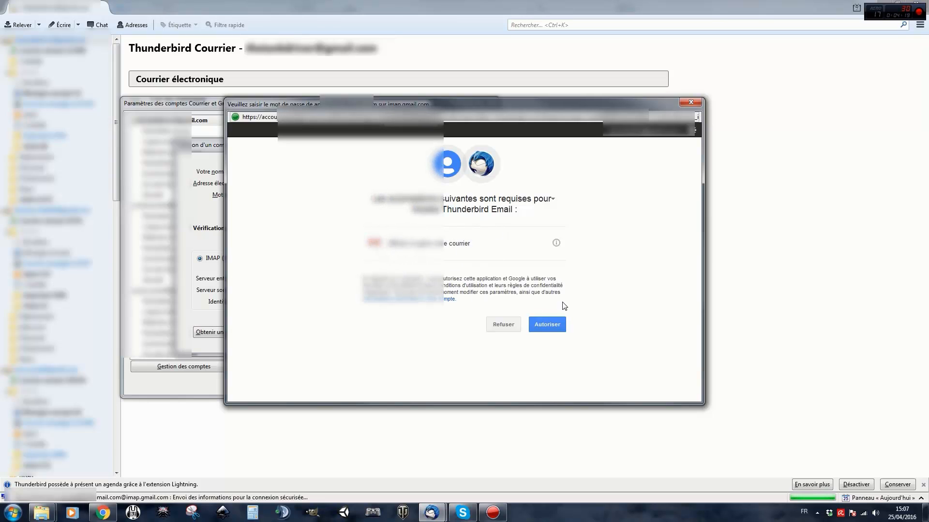
click(547, 327)
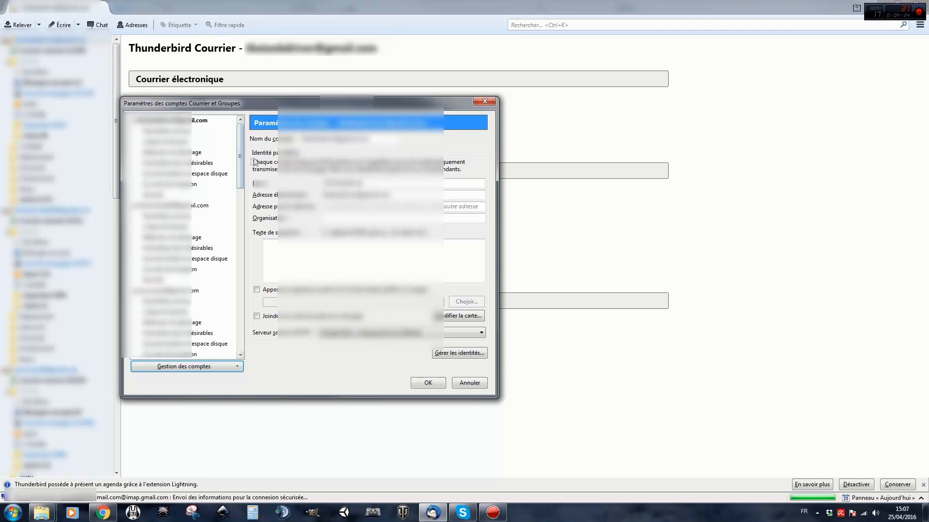
- Close Paramètres des comptes and open the new account's Courrier entrant showing 3 unread messages
click(427, 383)
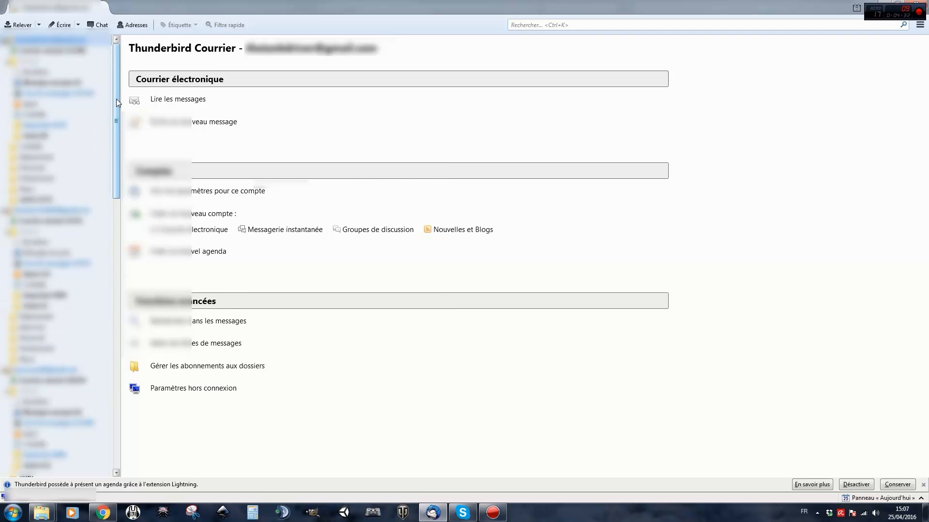
drag(116, 99, 117, 389)
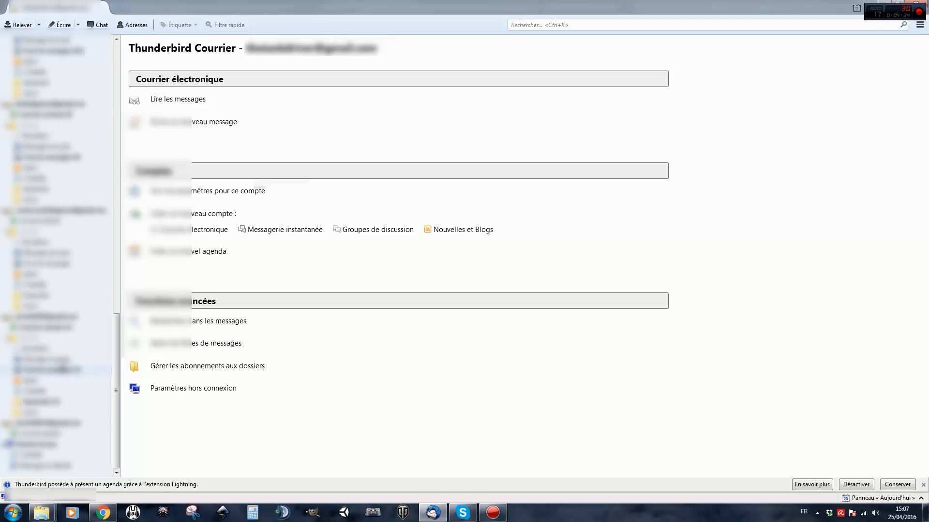
click(51, 424)
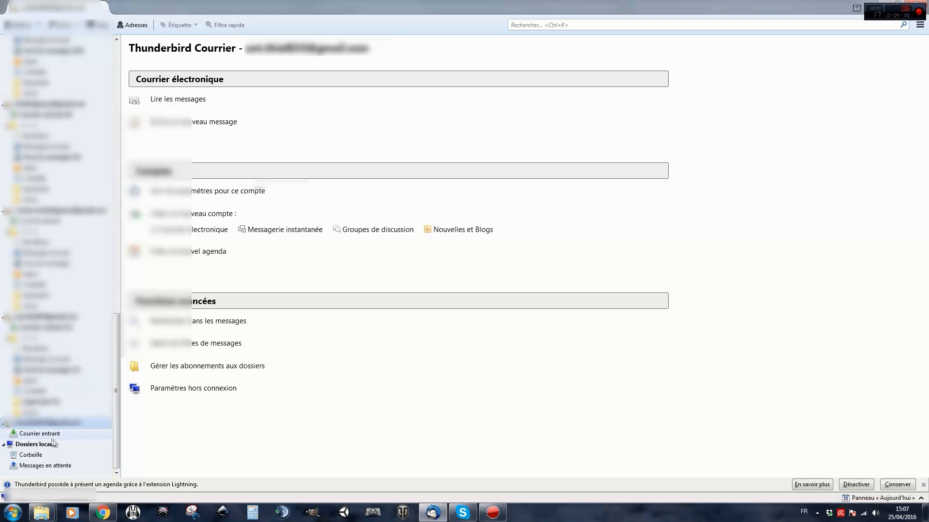
click(48, 433)
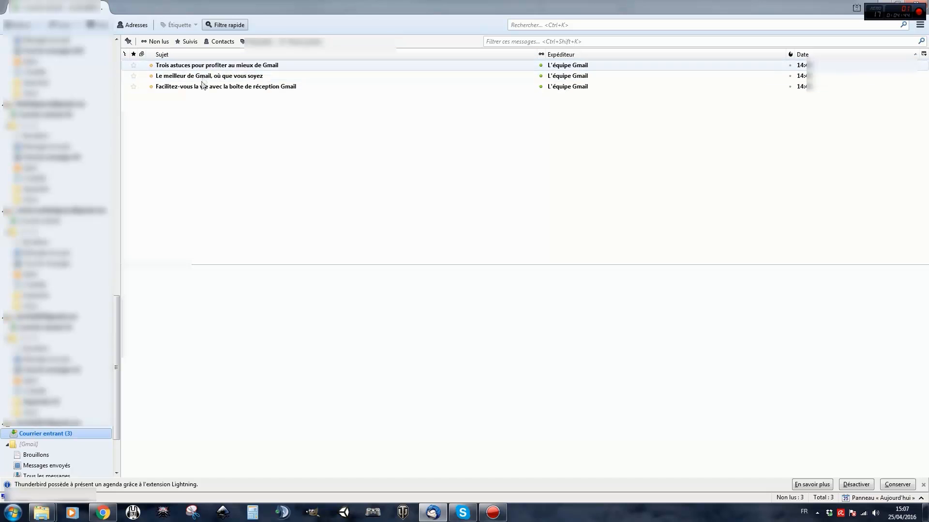
- Read the Le meilleur de Gmail message in Thunderbird's Gmail inbox
click(102, 512)
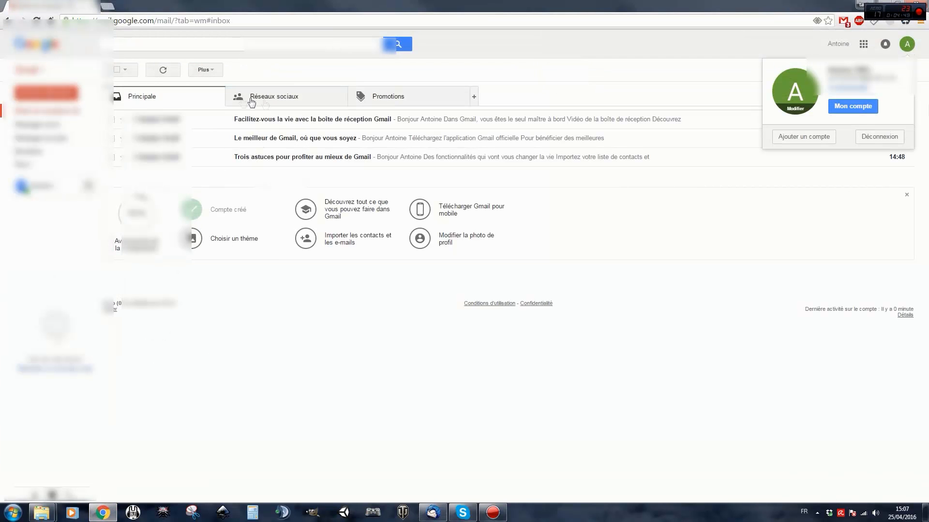
click(432, 513)
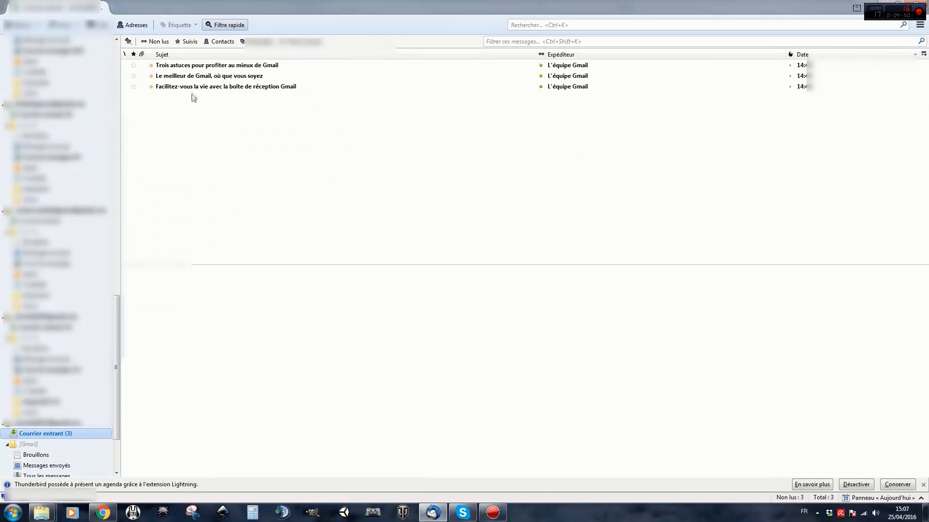
click(190, 77)
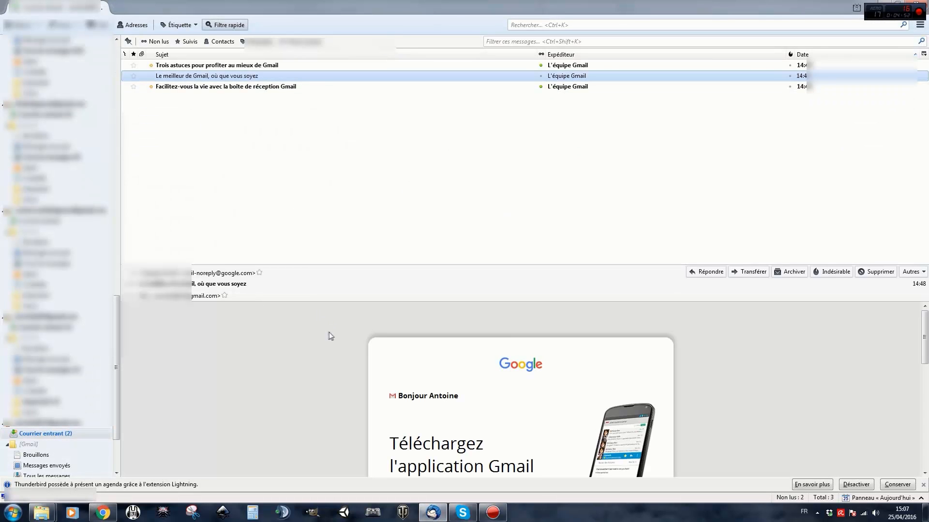
scroll(322, 335, down, 2)
scroll(322, 335, down, 3)
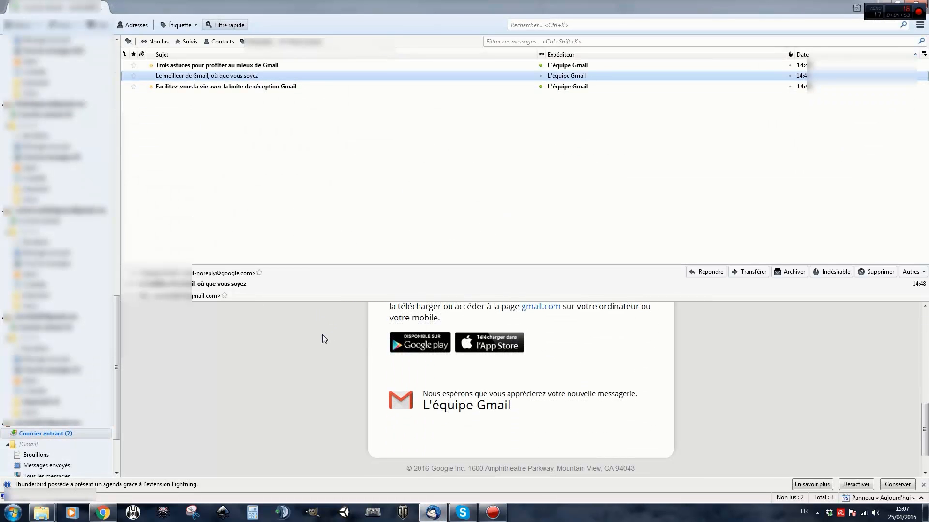
- Reload Gmail's web inbox to confirm read status, then read the Trois astuces message
click(103, 515)
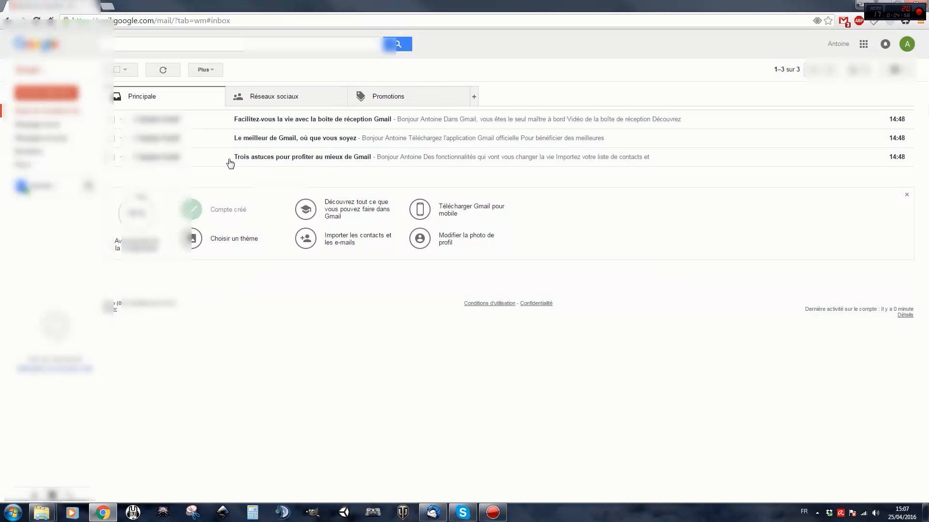
click(163, 70)
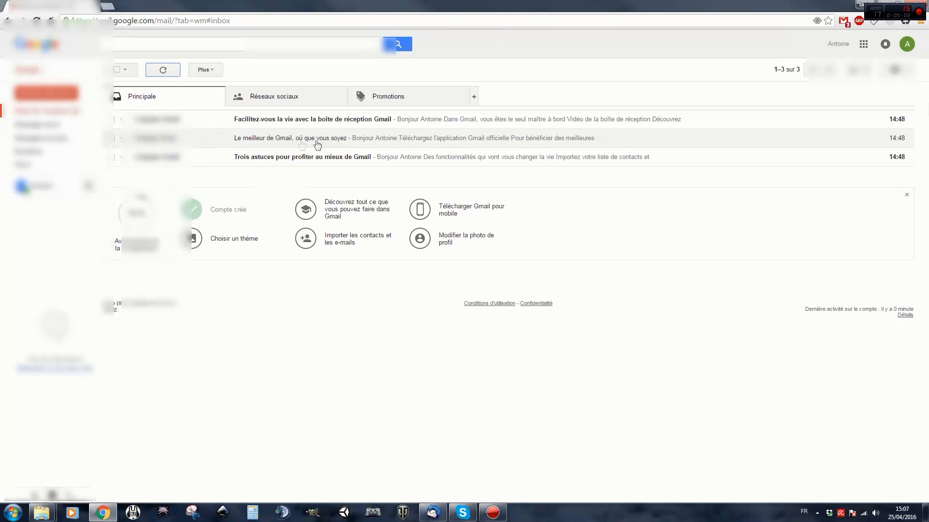
click(434, 512)
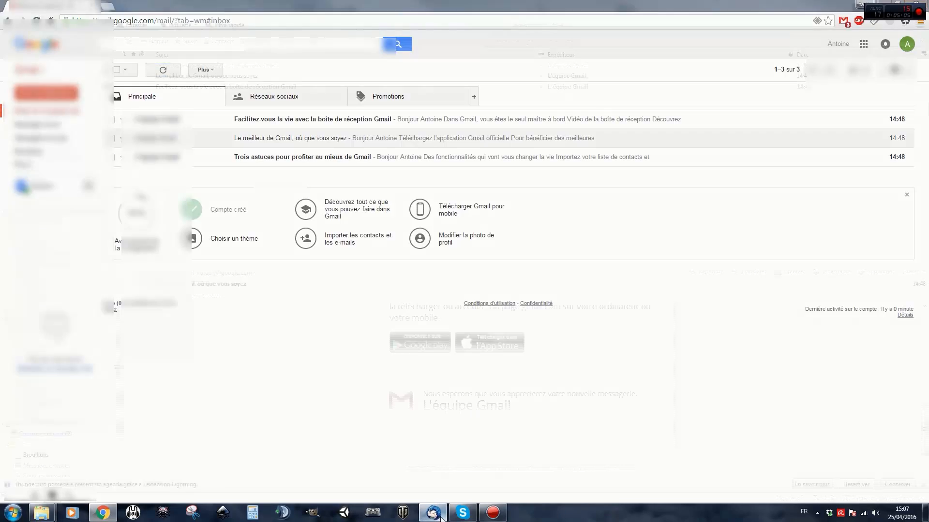
click(187, 66)
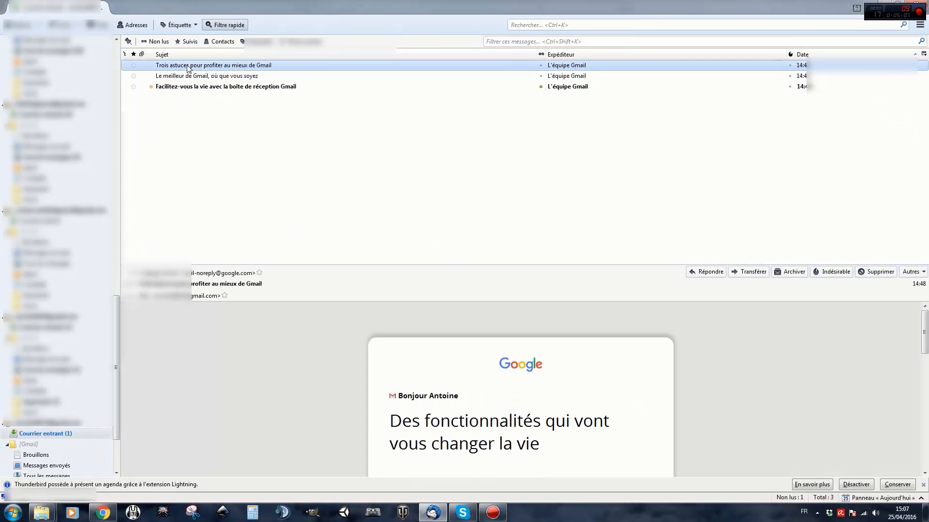
- Delete the Trois astuces message and confirm Gmail's web inbox now shows only 2 messages
right_click(188, 67)
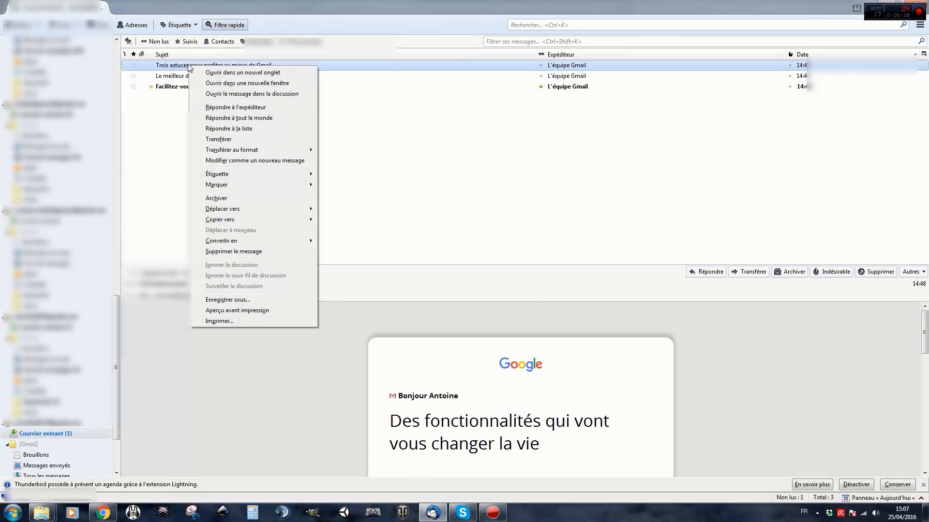
click(208, 251)
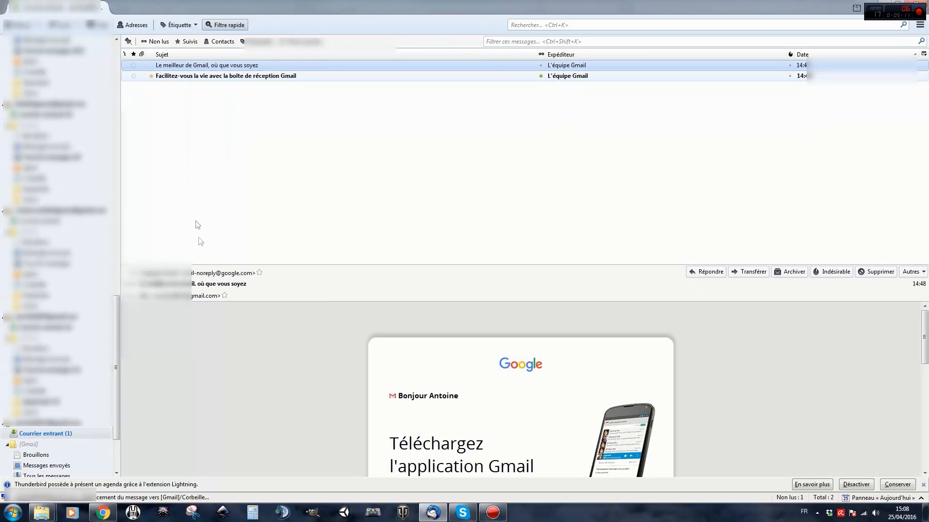
click(103, 513)
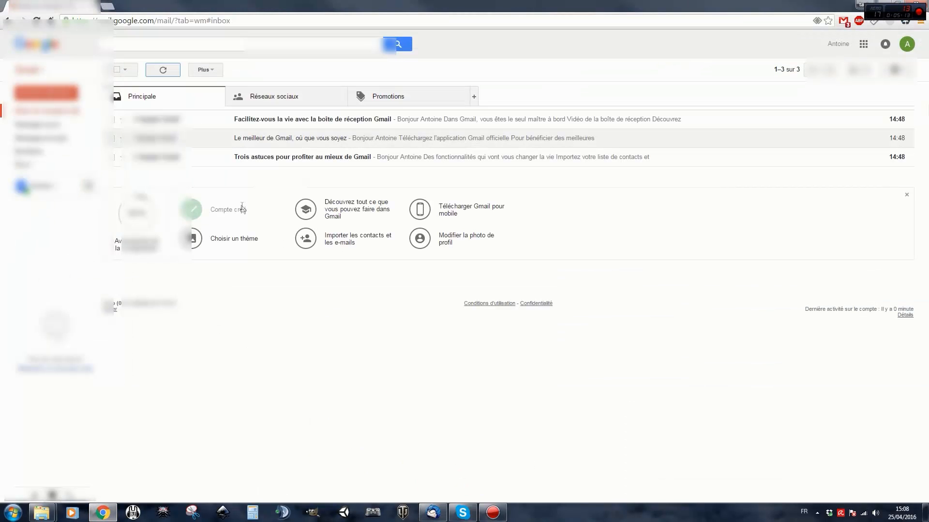
click(163, 70)
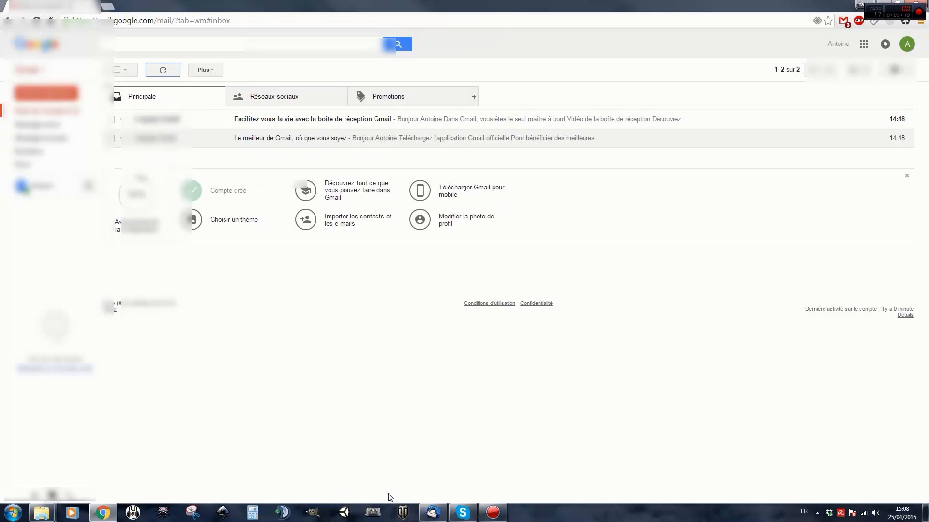
click(444, 510)
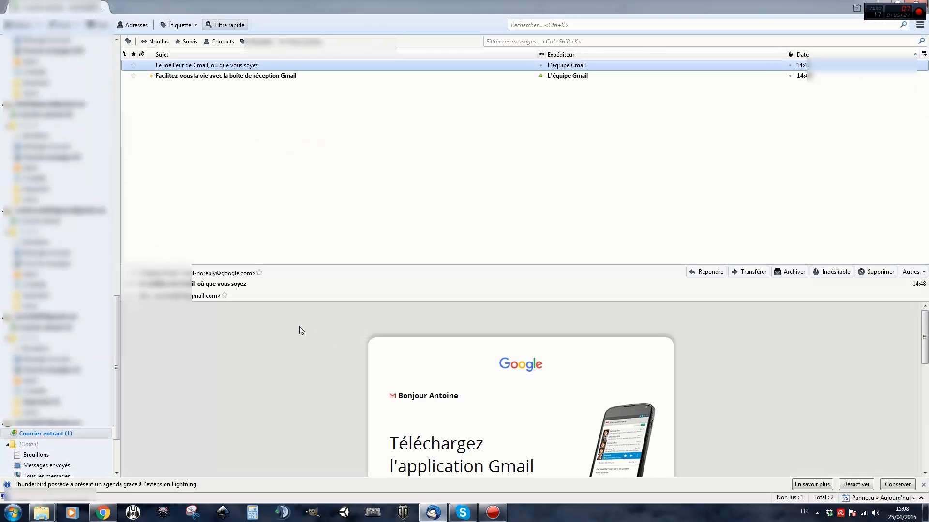
scroll(90, 432, down, 2)
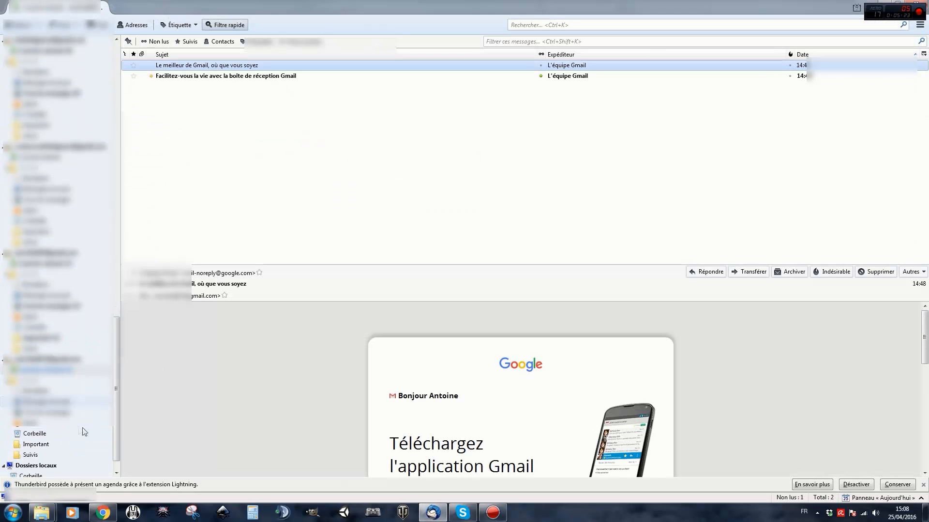